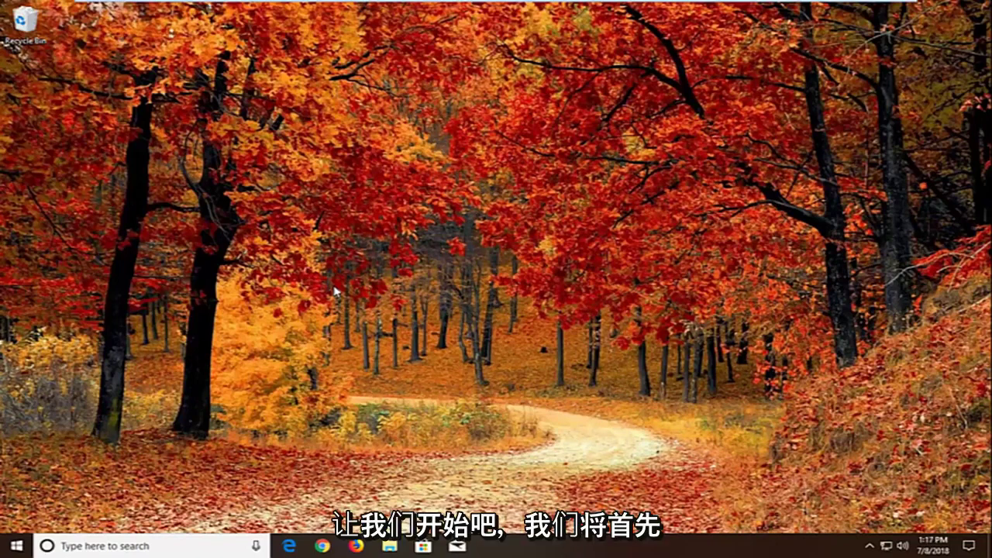
Search Windows for "services" and open the Services desktop app
{"action": "left_click", "coordinate": [13, 545]}
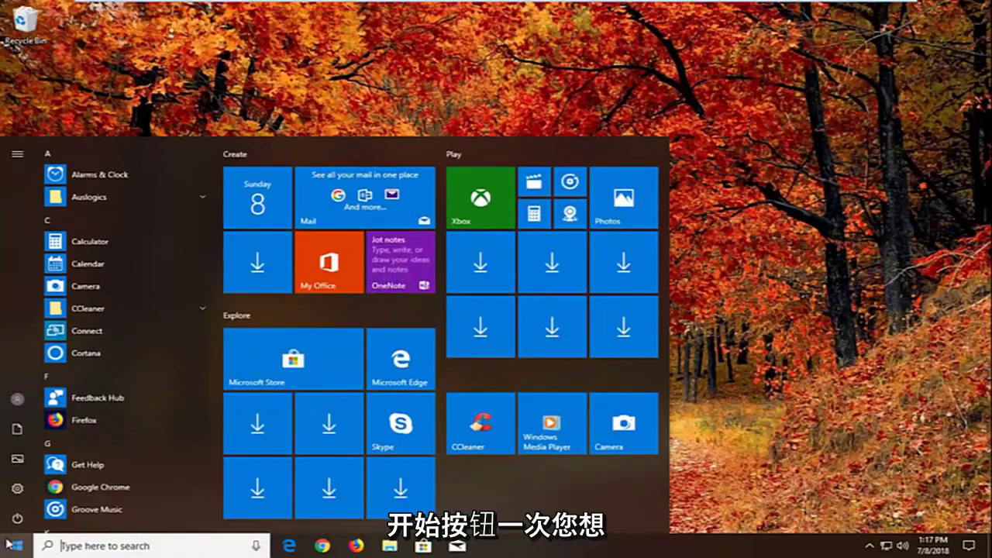
{"action": "type", "text": "services"}
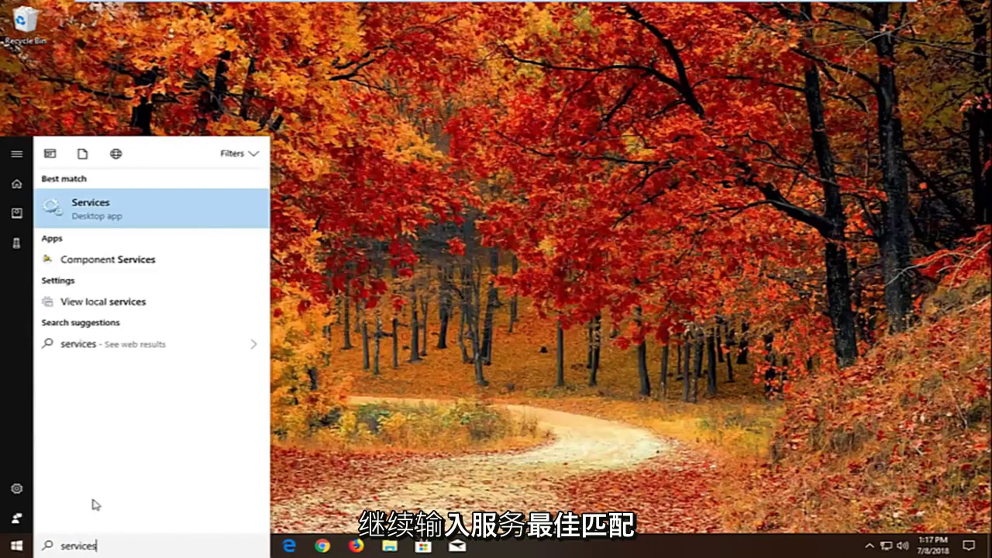
{"action": "left_click", "coordinate": [94, 216]}
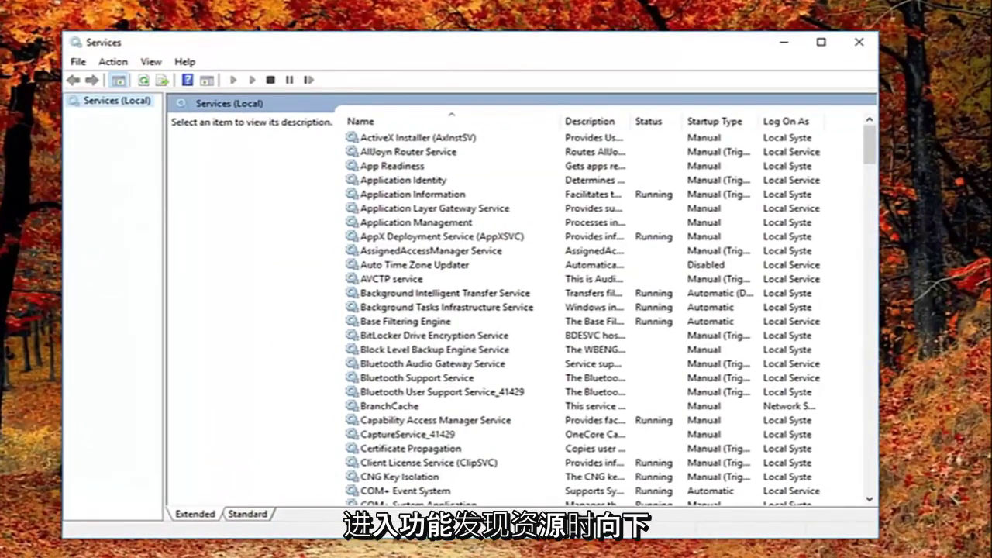
Open the properties of the Function Discovery Resource Publication service and move the dialog clear of the service names
{"action": "left_click", "coordinate": [449, 321]}
{"action": "scroll", "coordinate": [442, 336], "scroll_direction": "down", "scroll_amount": 10}
{"action": "scroll", "coordinate": [412, 376], "scroll_direction": "down", "scroll_amount": 6}
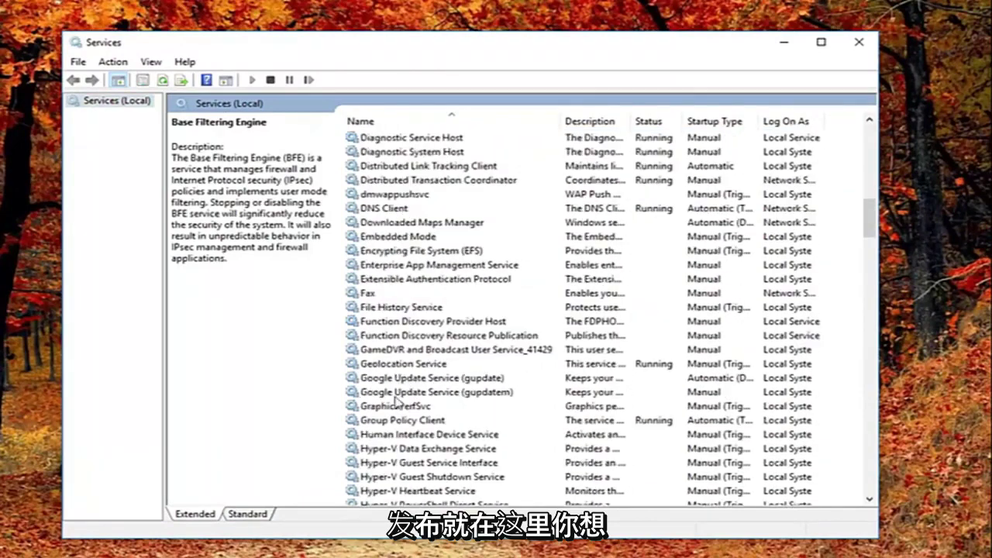
{"action": "left_click", "coordinate": [381, 336]}
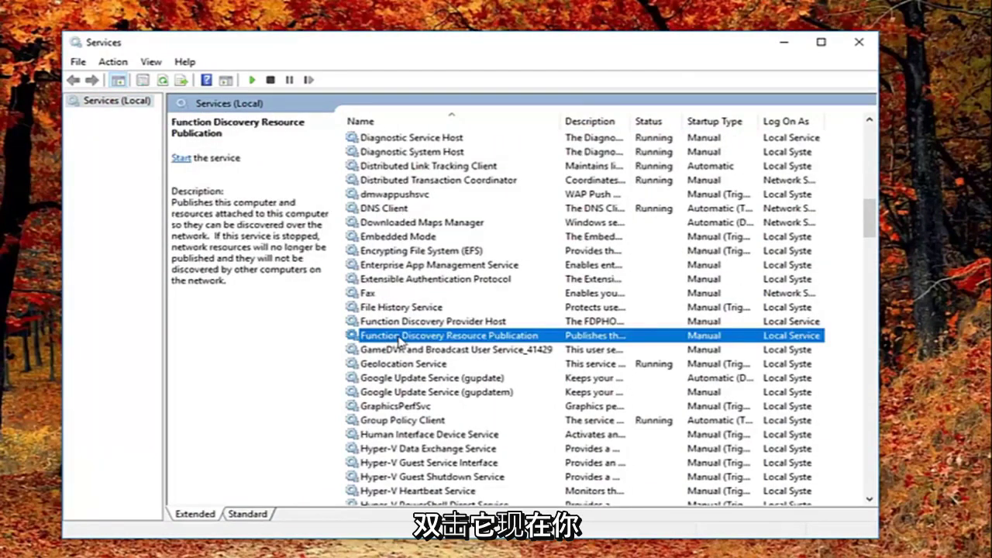
{"action": "double_click", "coordinate": [399, 340]}
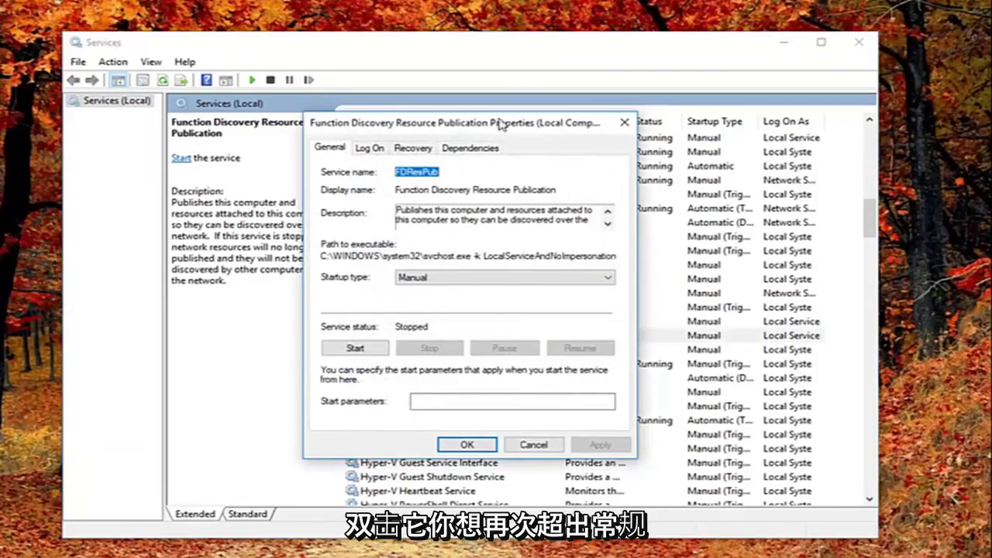
{"action": "left_click_drag", "start_coordinate": [468, 130], "coordinate": [577, 120]}
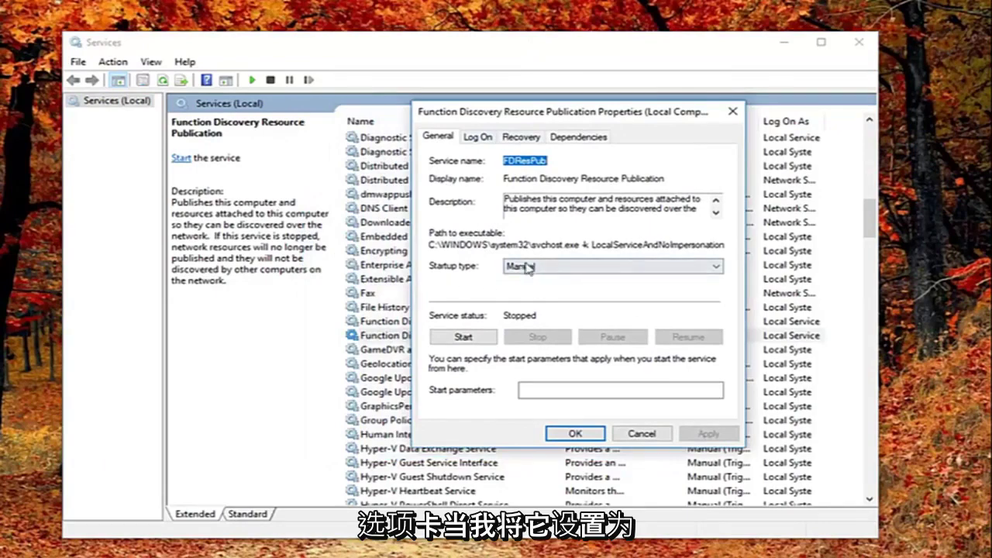
Set the service's startup type to Automatic (Delayed Start), apply the change, and close the properties and the Services window
{"action": "left_click", "coordinate": [556, 268]}
{"action": "left_click", "coordinate": [552, 280]}
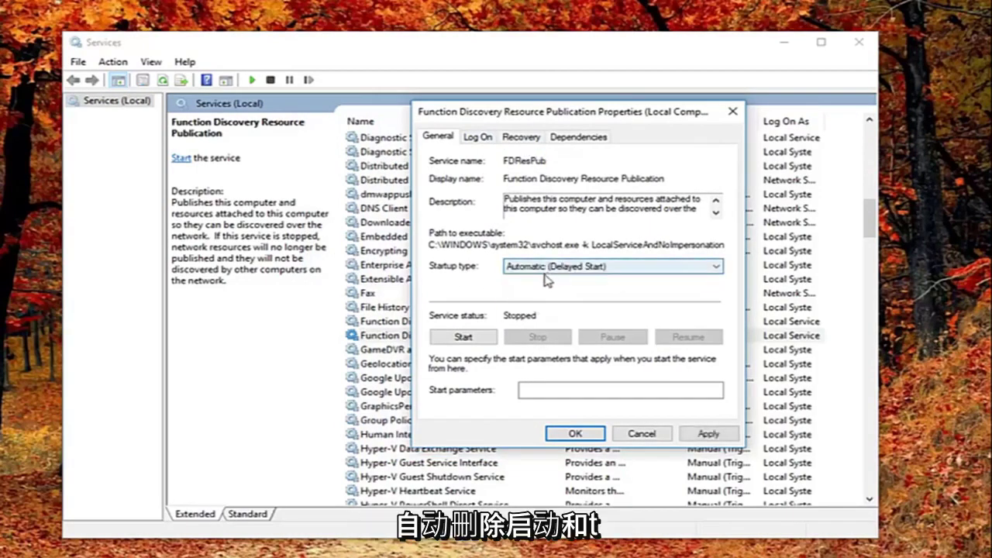
{"action": "left_click", "coordinate": [705, 434]}
{"action": "left_click", "coordinate": [588, 434]}
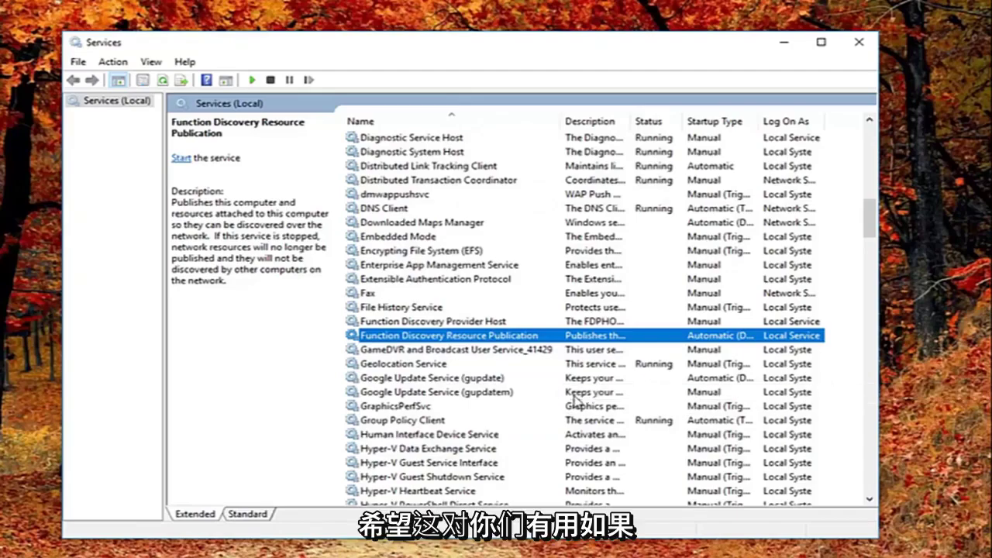
{"action": "left_click", "coordinate": [858, 42]}
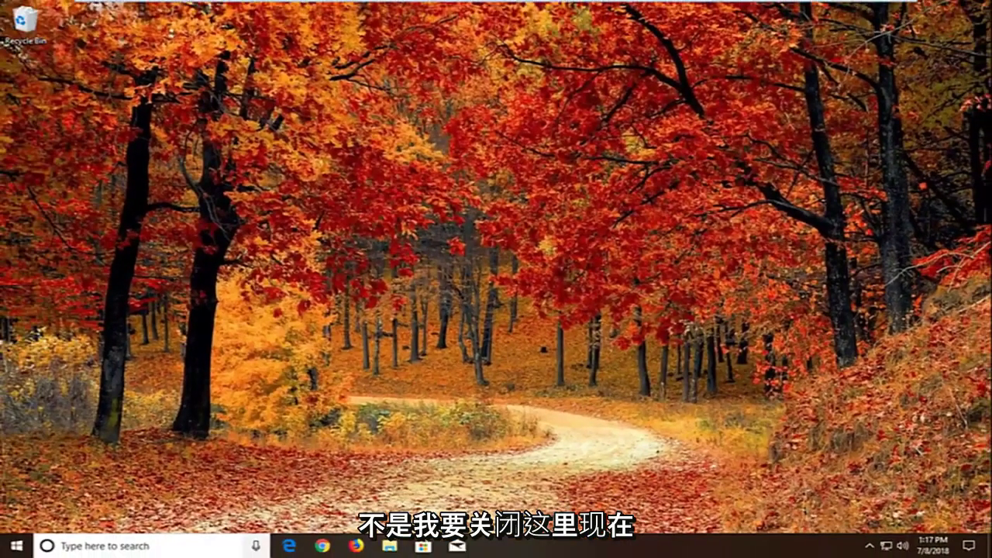
Search Windows for "windows update" and open the Windows Update settings
{"action": "left_click", "coordinate": [14, 547]}
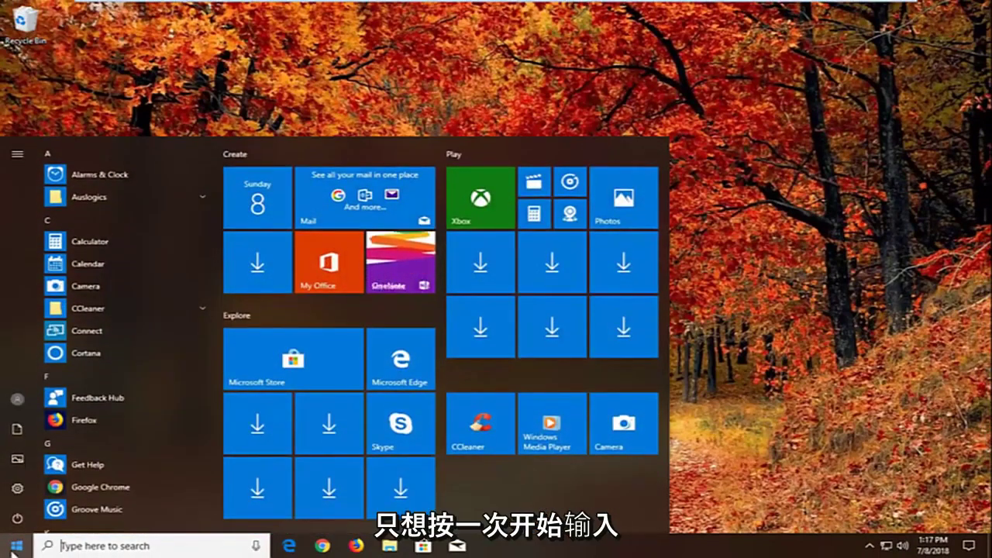
{"action": "type", "text": "windows update"}
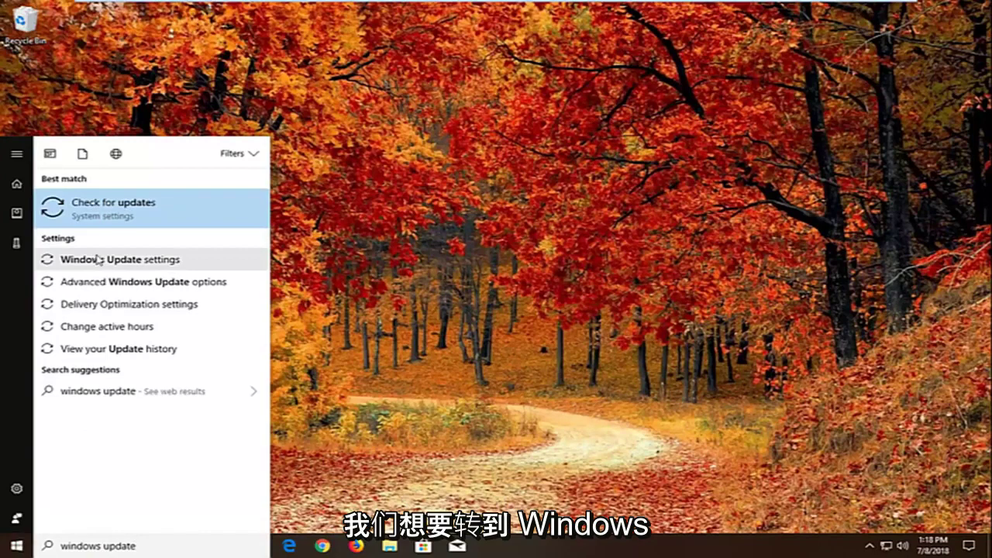
{"action": "left_click", "coordinate": [130, 262]}
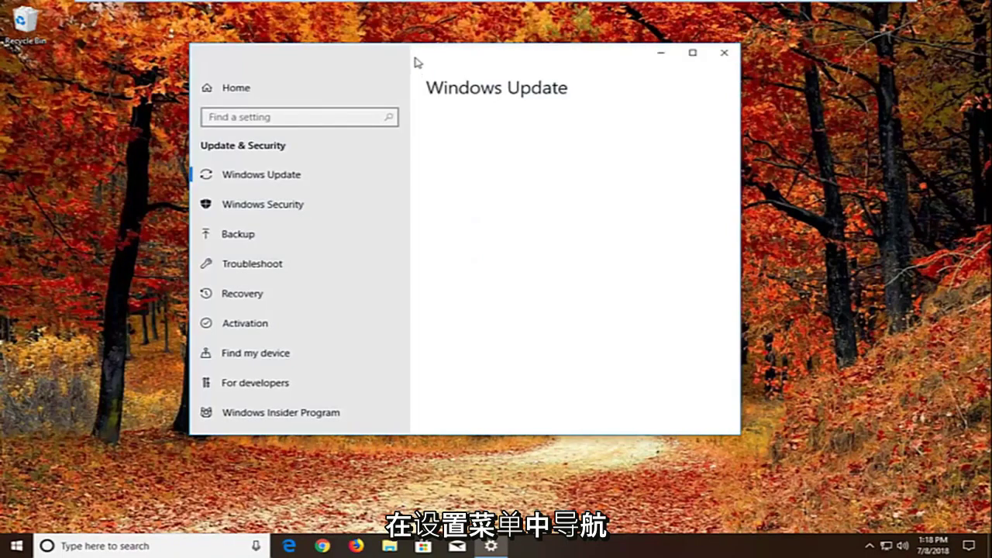
{"action": "left_click_drag", "start_coordinate": [414, 62], "coordinate": [497, 76]}
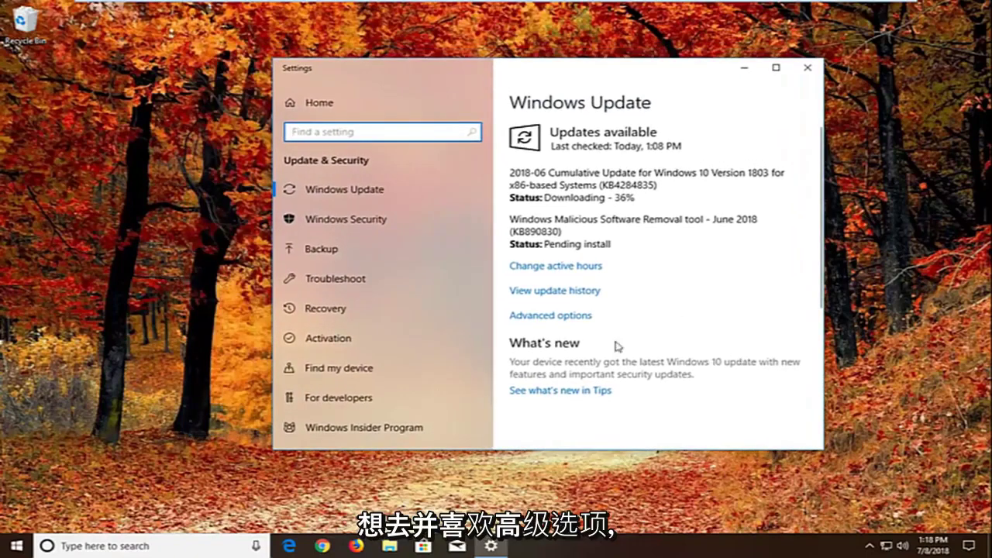
In the advanced update options, open Delivery Optimization, turn off downloads from other PCs, and close Settings
{"action": "left_click", "coordinate": [550, 316]}
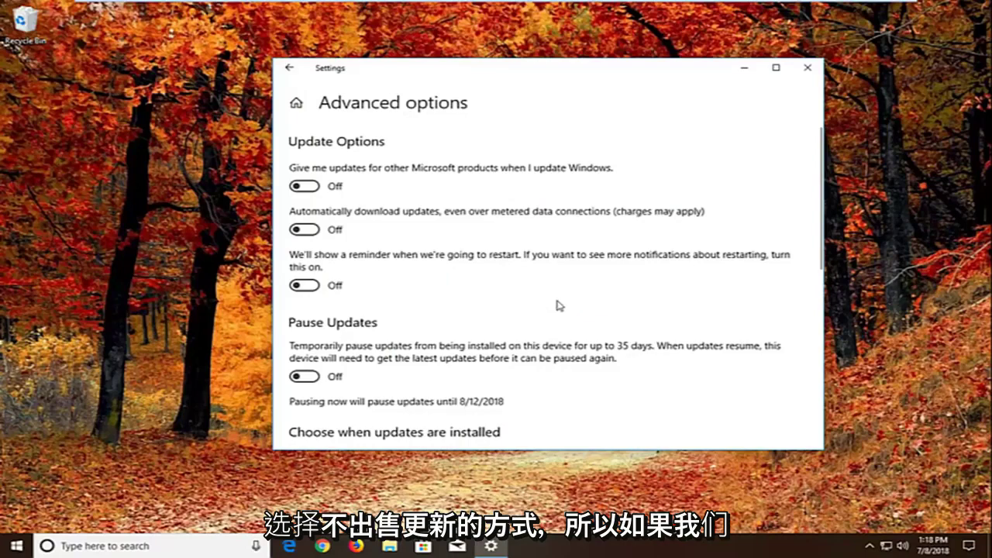
{"action": "scroll", "coordinate": [561, 308], "scroll_direction": "down", "scroll_amount": 5}
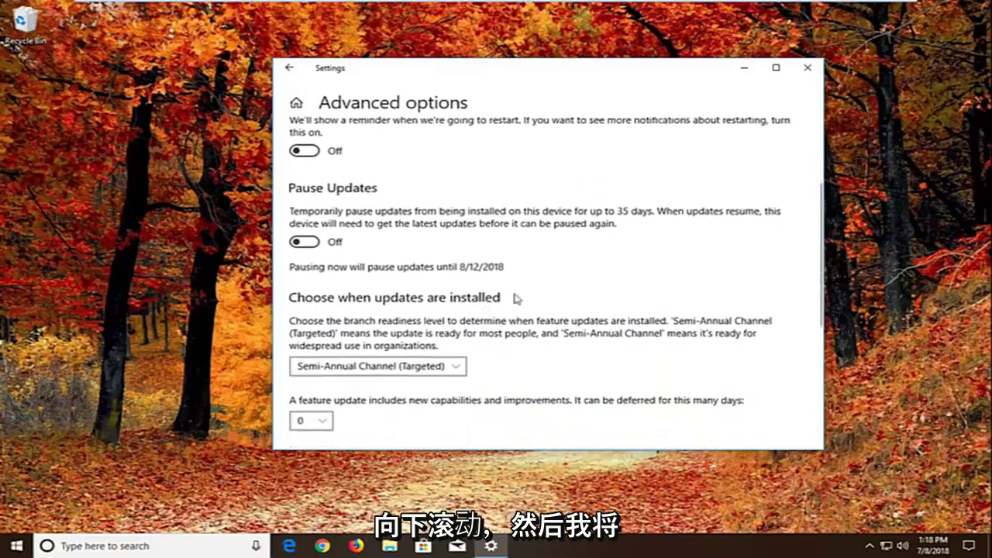
{"action": "scroll", "coordinate": [404, 350], "scroll_direction": "up", "scroll_amount": 1}
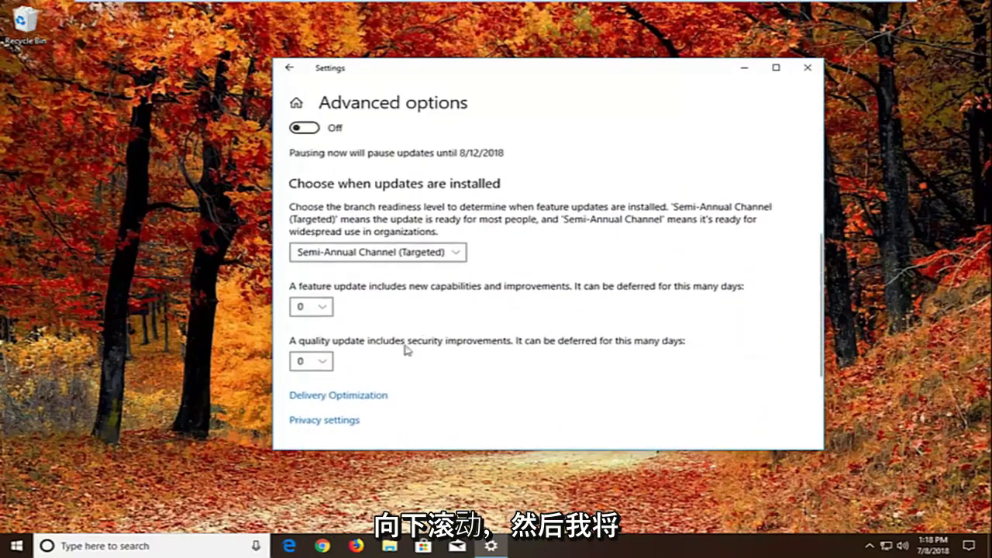
{"action": "left_click", "coordinate": [333, 396]}
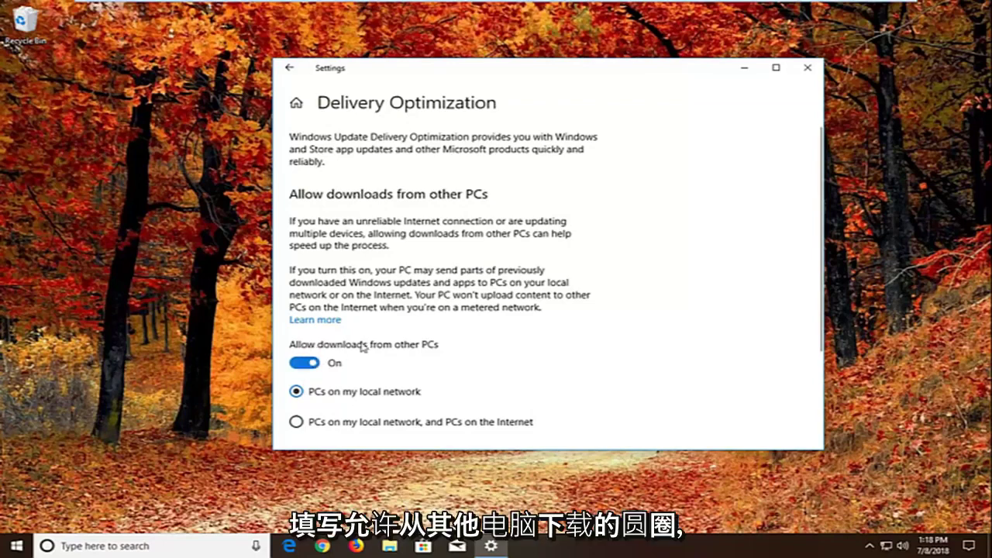
{"action": "left_click", "coordinate": [306, 367]}
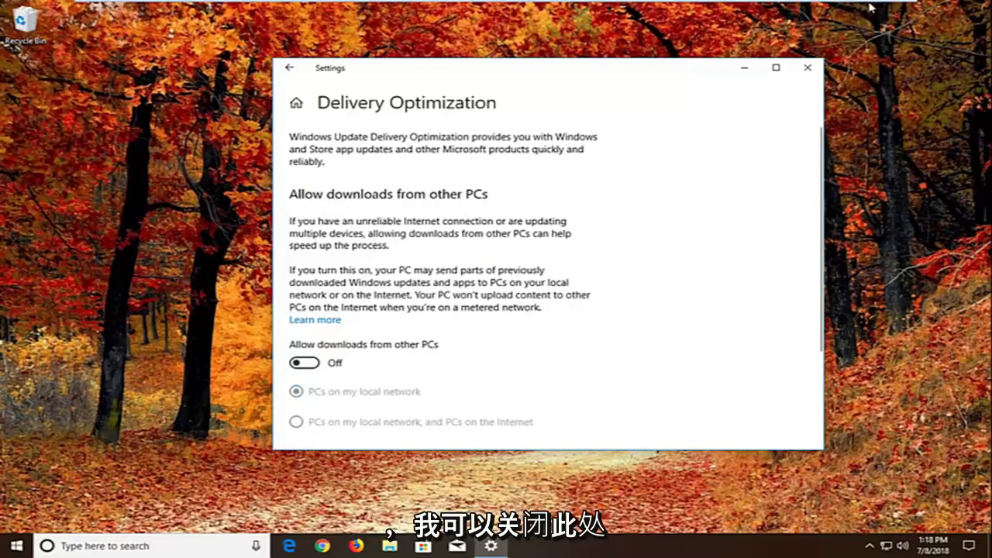
{"action": "left_click", "coordinate": [807, 67]}
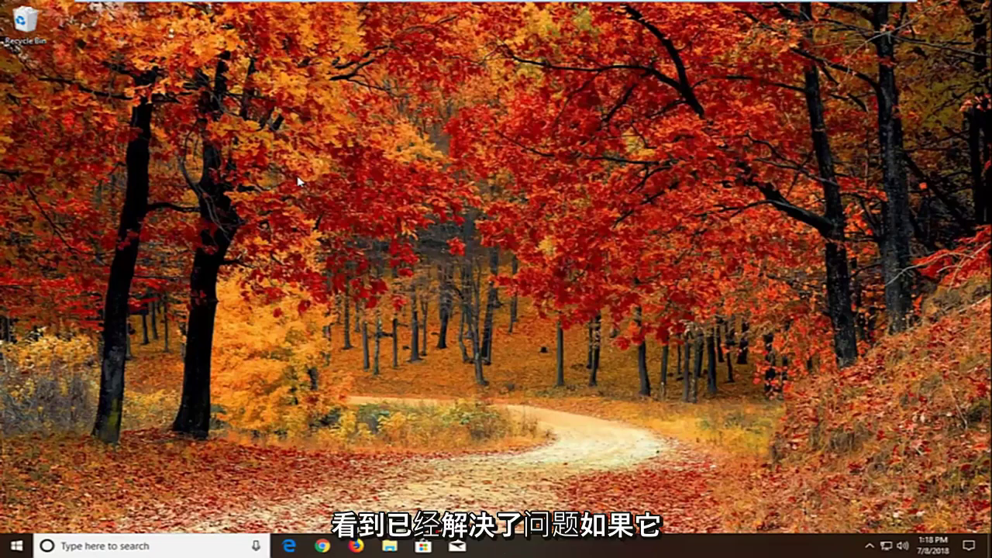
Search Windows for "troubleshoot" and open the Troubleshoot system settings
{"action": "left_click", "coordinate": [20, 545]}
{"action": "type", "text": "teroub"}
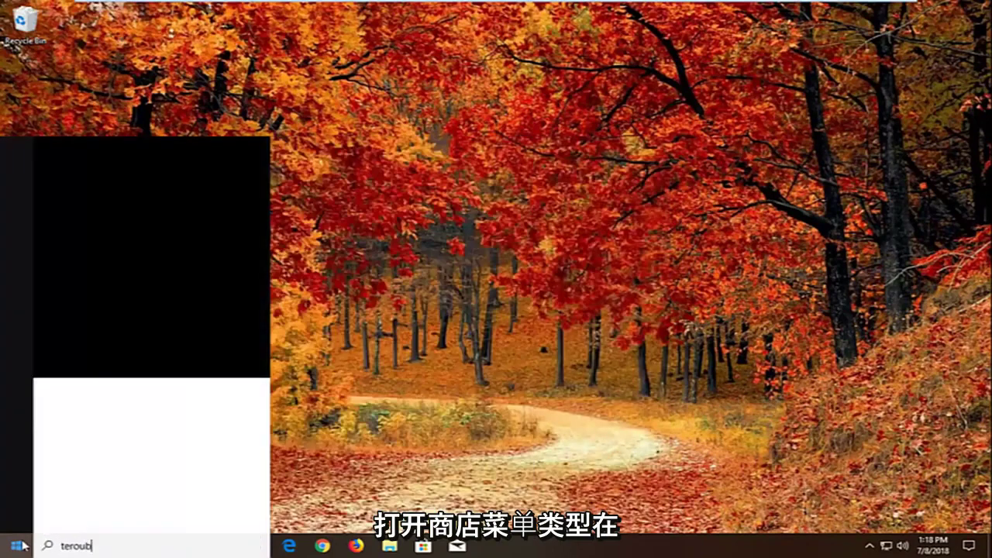
{"action": "key", "text": "BackSpace"}
{"action": "type", "text": "roubleshoot"}
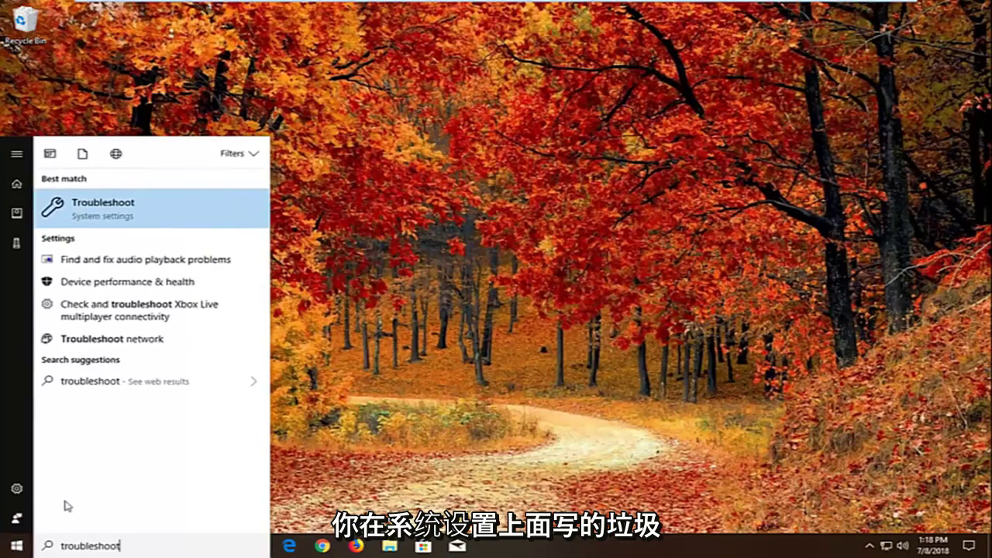
{"action": "left_click", "coordinate": [119, 208]}
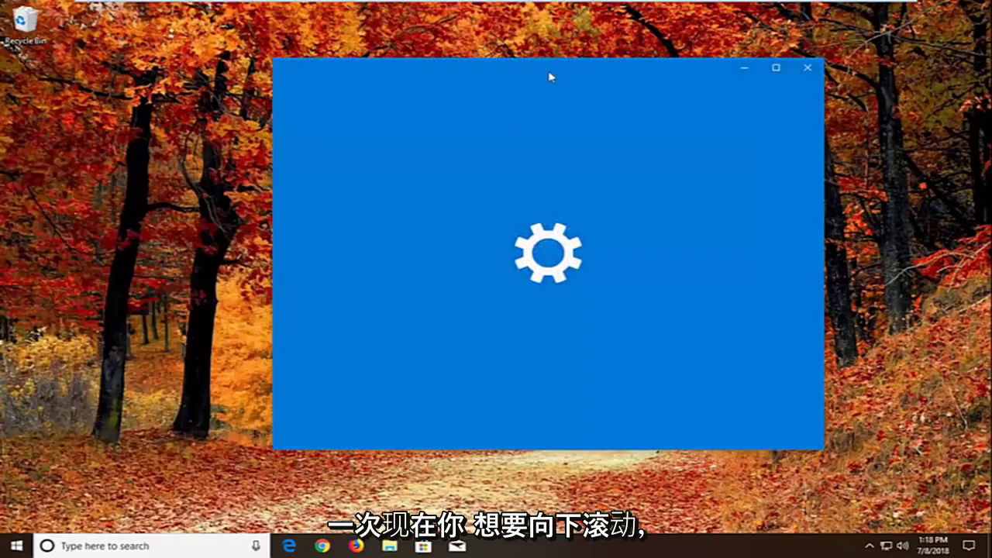
{"action": "left_click_drag", "start_coordinate": [548, 77], "coordinate": [547, 89]}
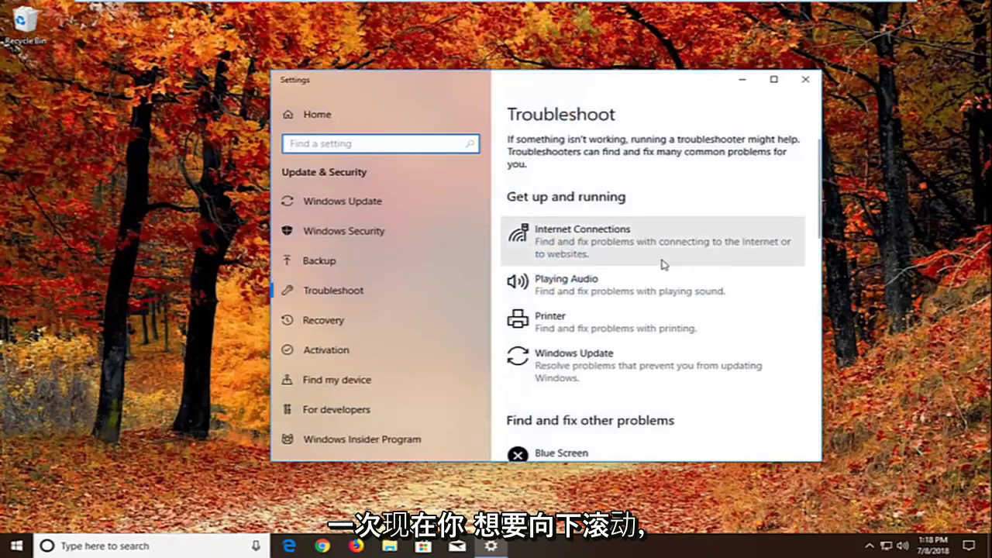
Find the Windows Store Apps troubleshooter and run it
{"action": "scroll", "coordinate": [660, 262], "scroll_direction": "down", "scroll_amount": 3}
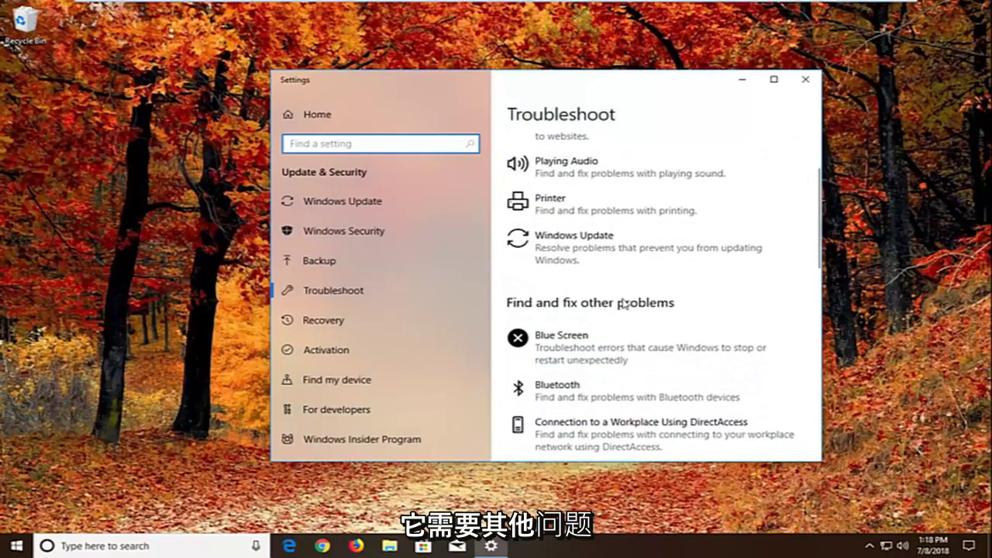
{"action": "scroll", "coordinate": [649, 268], "scroll_direction": "down", "scroll_amount": 9}
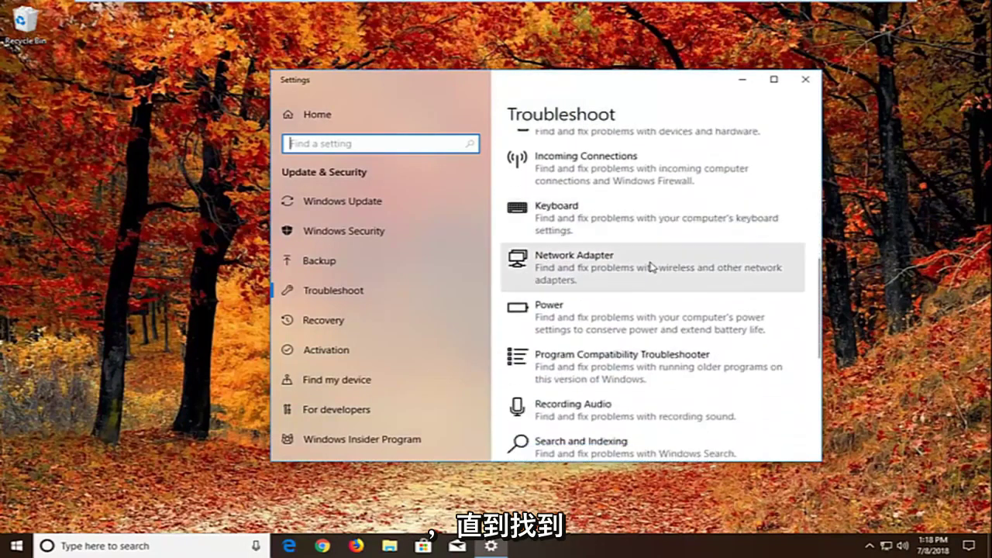
{"action": "scroll", "coordinate": [649, 267], "scroll_direction": "down", "scroll_amount": 10}
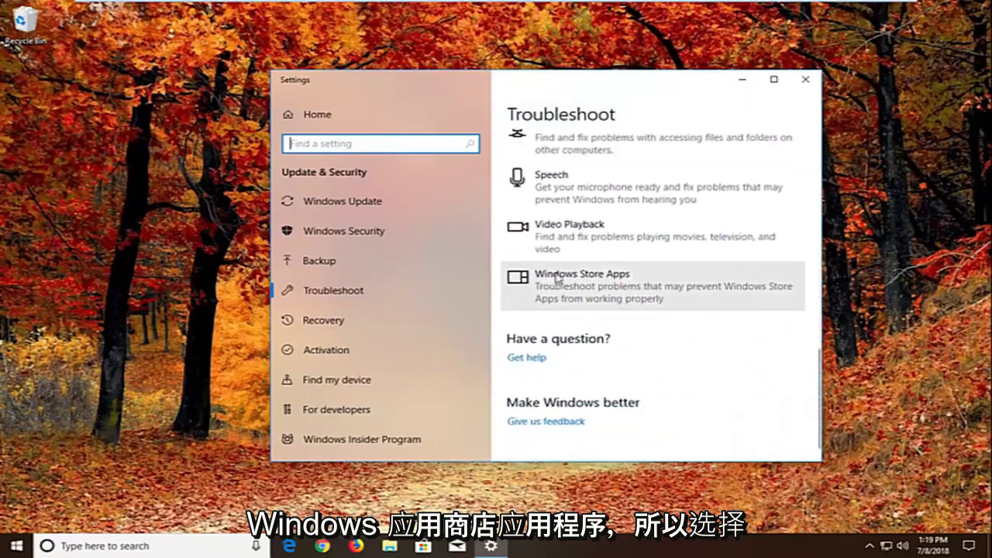
{"action": "left_click", "coordinate": [600, 287]}
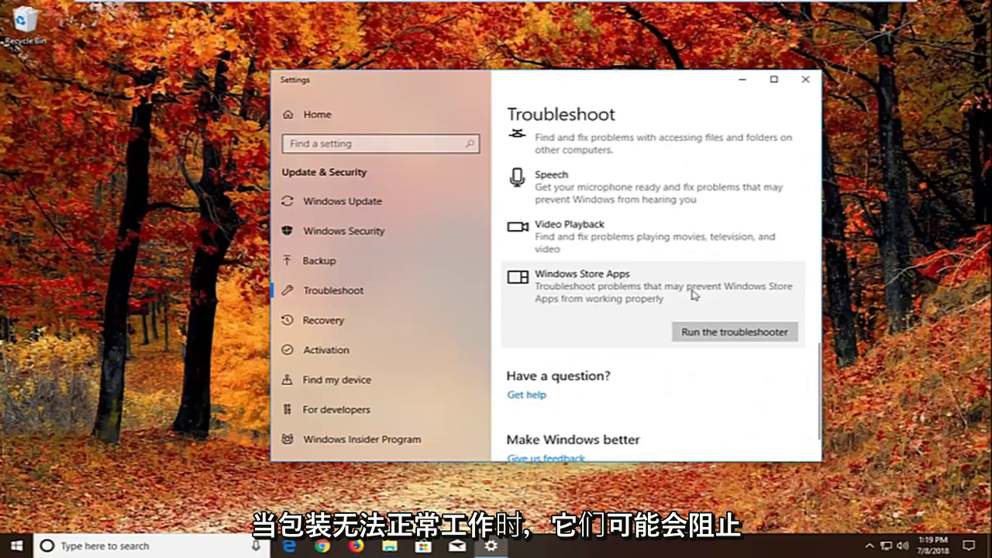
{"action": "left_click", "coordinate": [700, 333]}
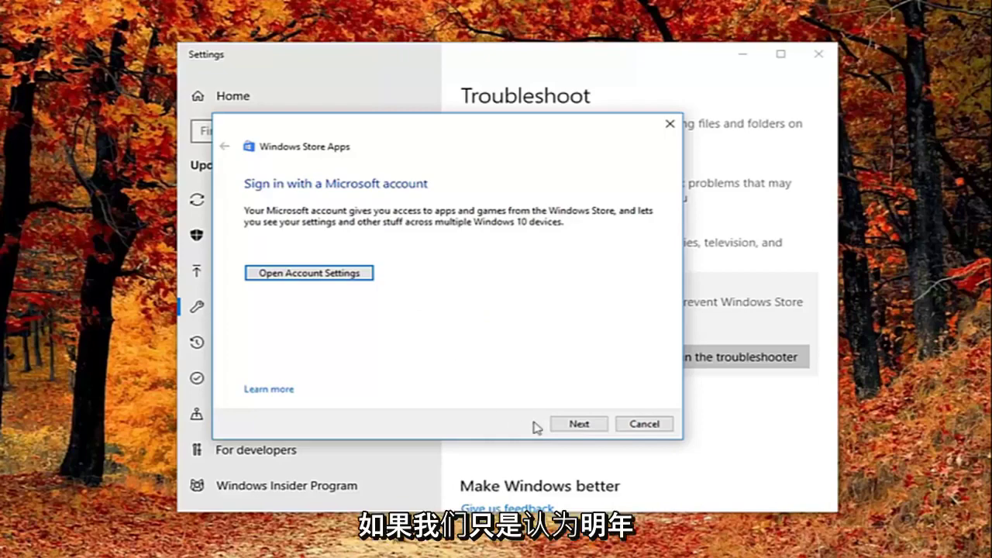
Skip the troubleshooter's Microsoft account sign-in and app reset suggestions, finish it, and close the troubleshooter and Settings
{"action": "left_click", "coordinate": [564, 425]}
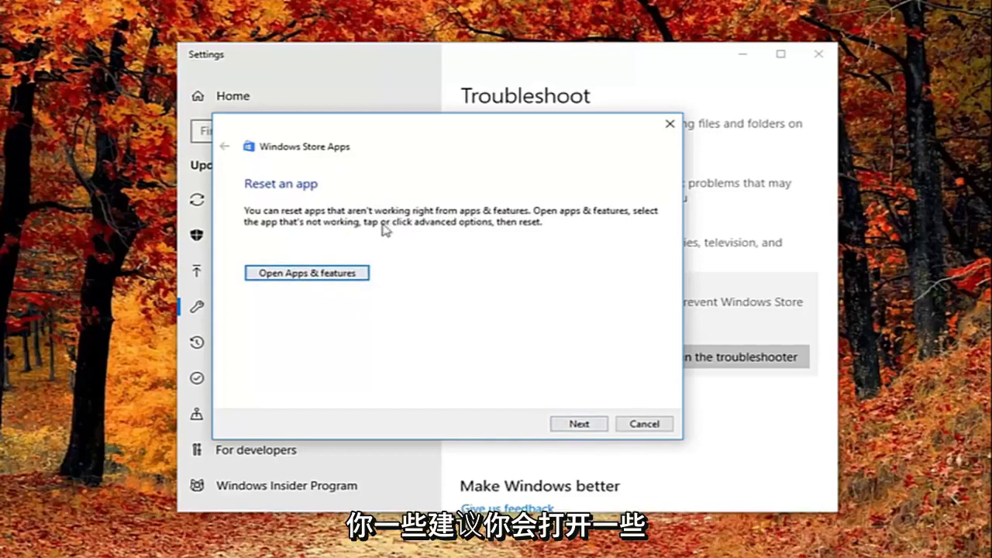
{"action": "left_click", "coordinate": [574, 426]}
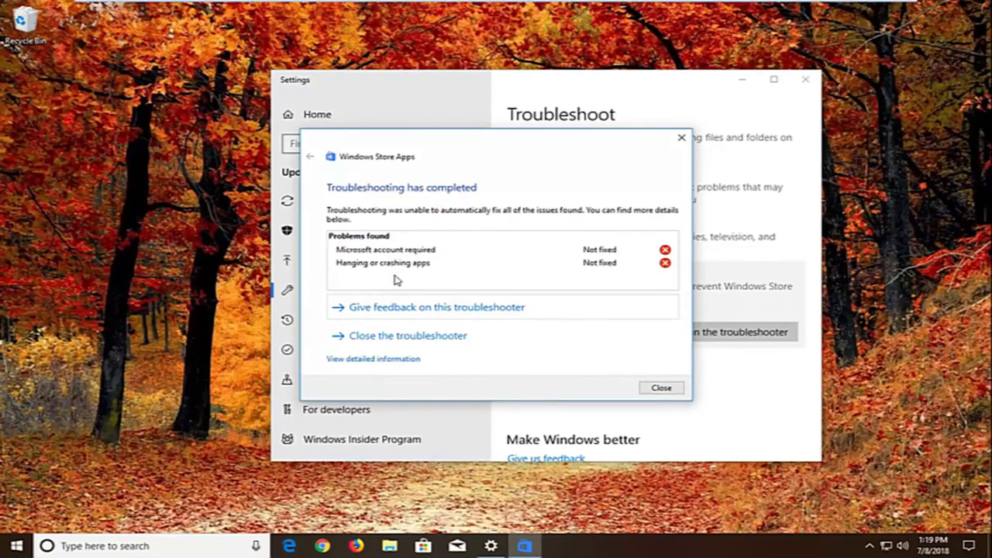
{"action": "left_click", "coordinate": [661, 388]}
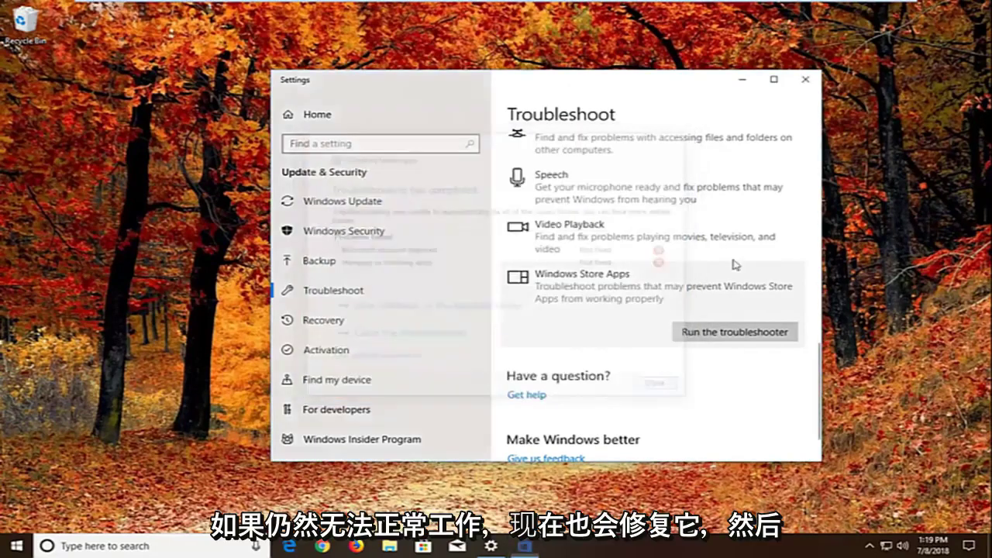
{"action": "left_click", "coordinate": [805, 80]}
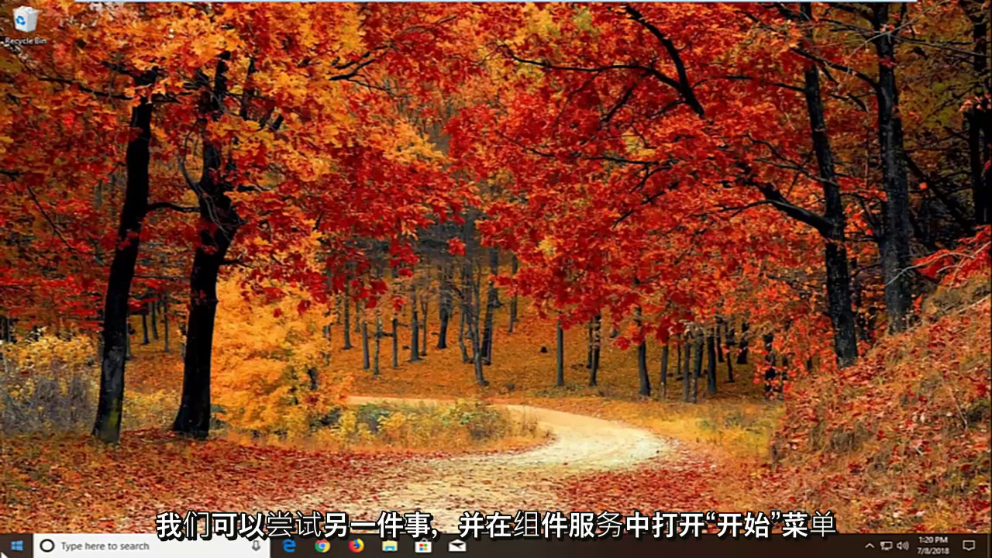
Search Windows for "component services", open the Component Services desktop app, and move its window nearer the middle of the desktop
{"action": "left_click", "coordinate": [15, 545]}
{"action": "type", "text": "c"}
{"action": "key", "text": "BackSpace"}
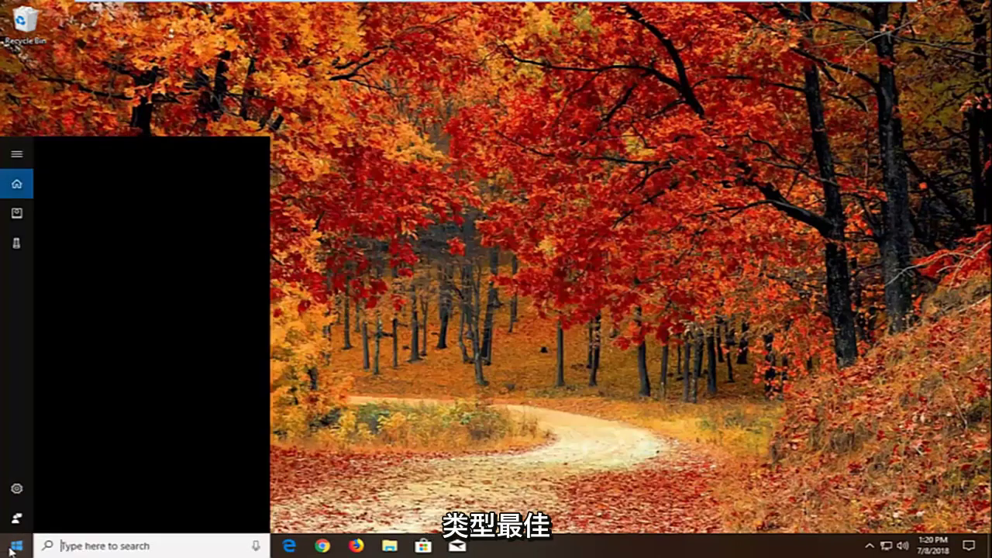
{"action": "type", "text": "component "}
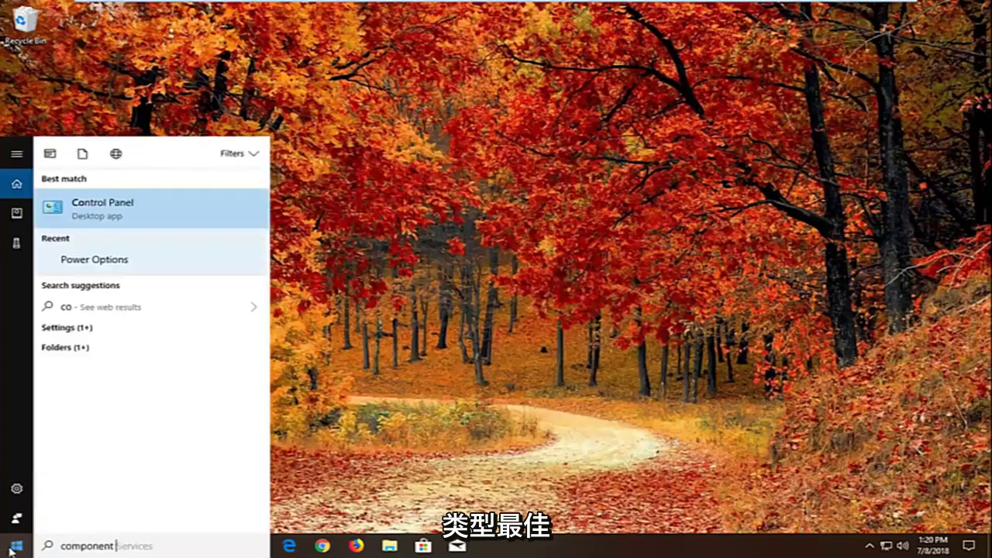
{"action": "type", "text": "services"}
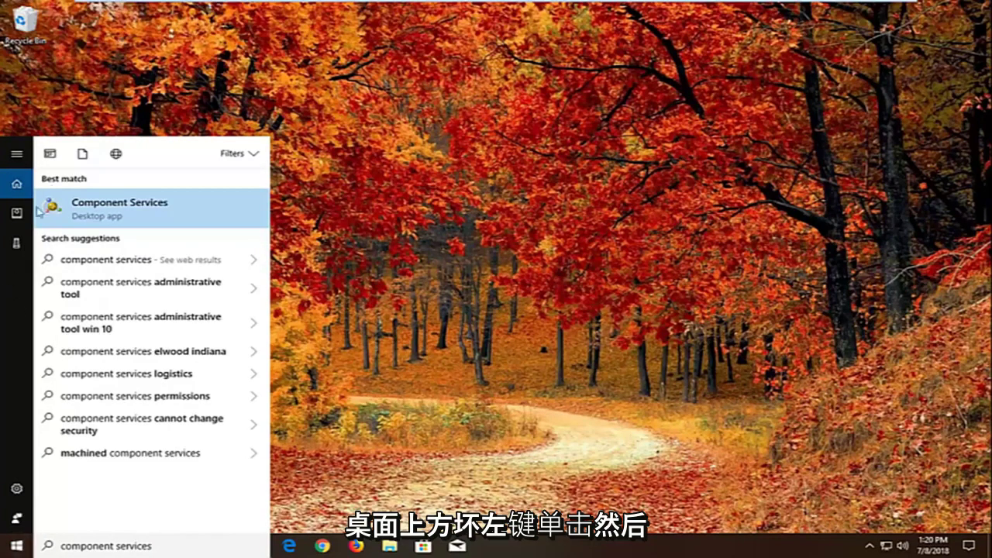
{"action": "left_click", "coordinate": [91, 213]}
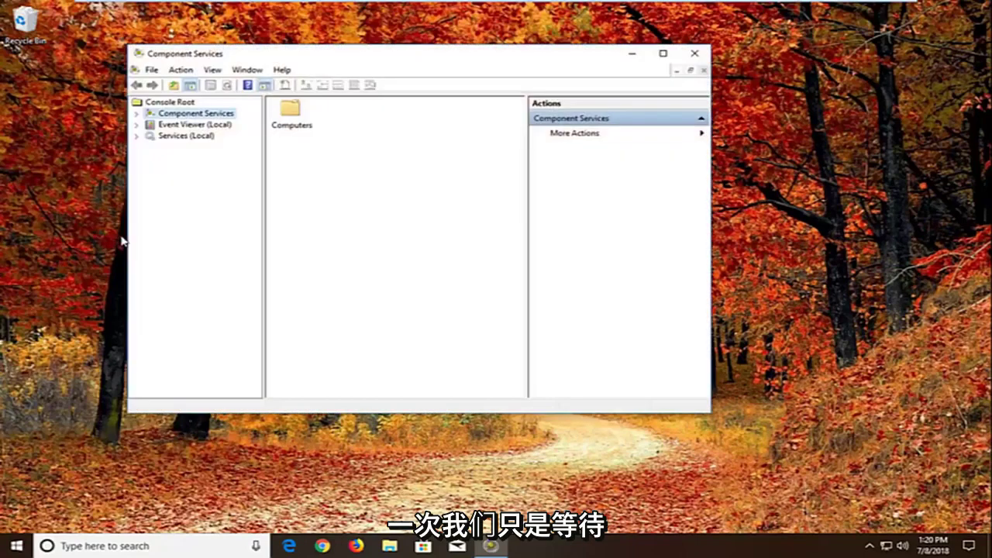
{"action": "left_click_drag", "start_coordinate": [324, 54], "coordinate": [422, 85]}
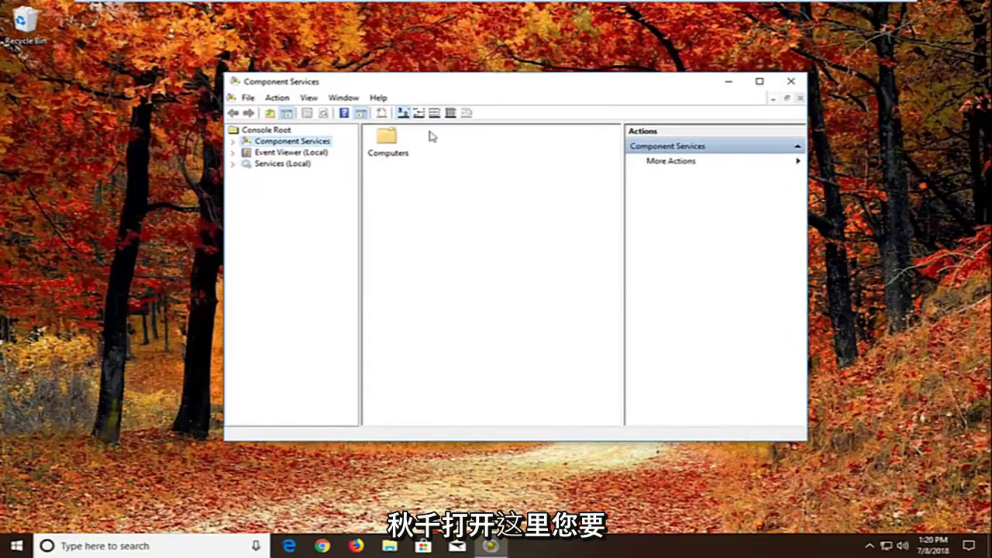
Expand Component Services in the console tree, select its Computers folder, and open the properties of My Computer
{"action": "double_click", "coordinate": [277, 145]}
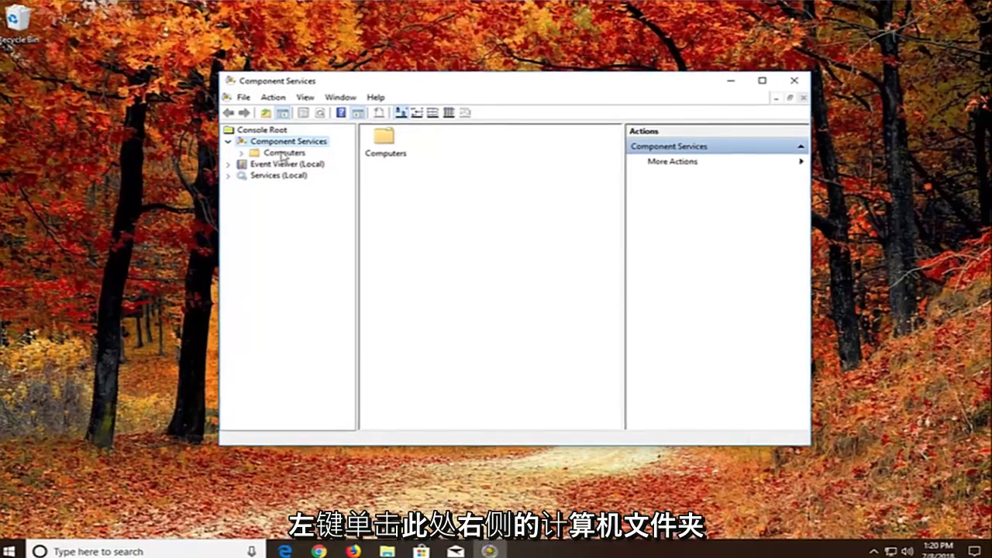
{"action": "left_click", "coordinate": [286, 154]}
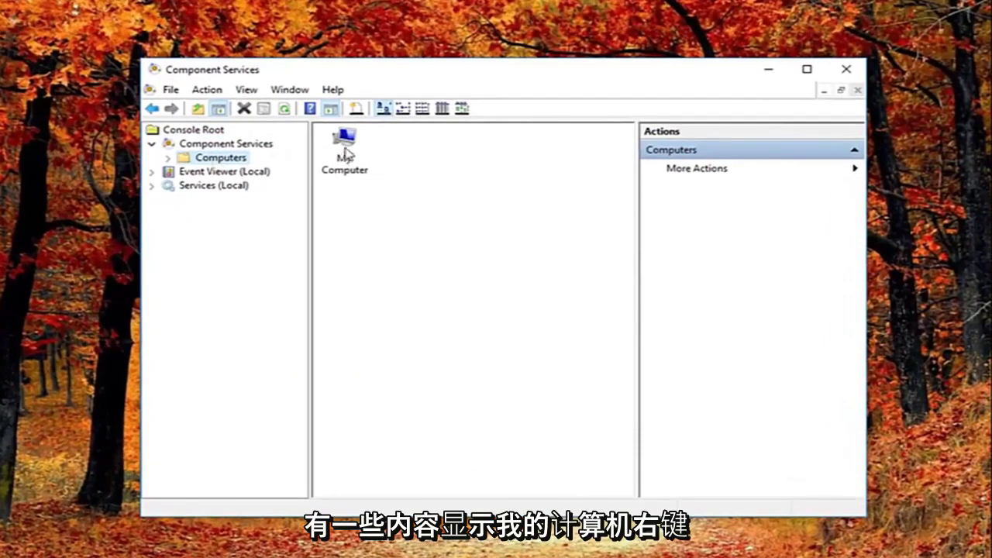
{"action": "right_click", "coordinate": [345, 148]}
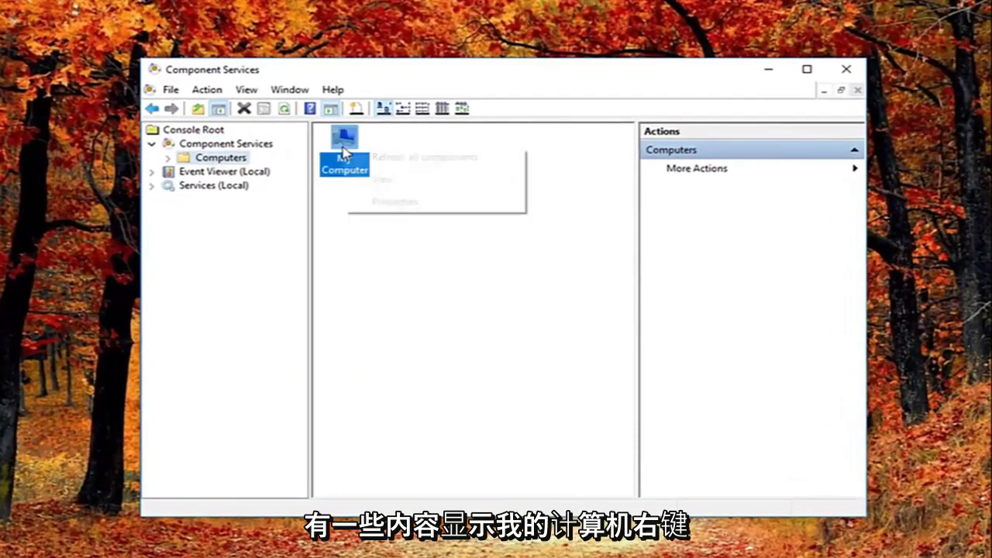
{"action": "left_click", "coordinate": [374, 203]}
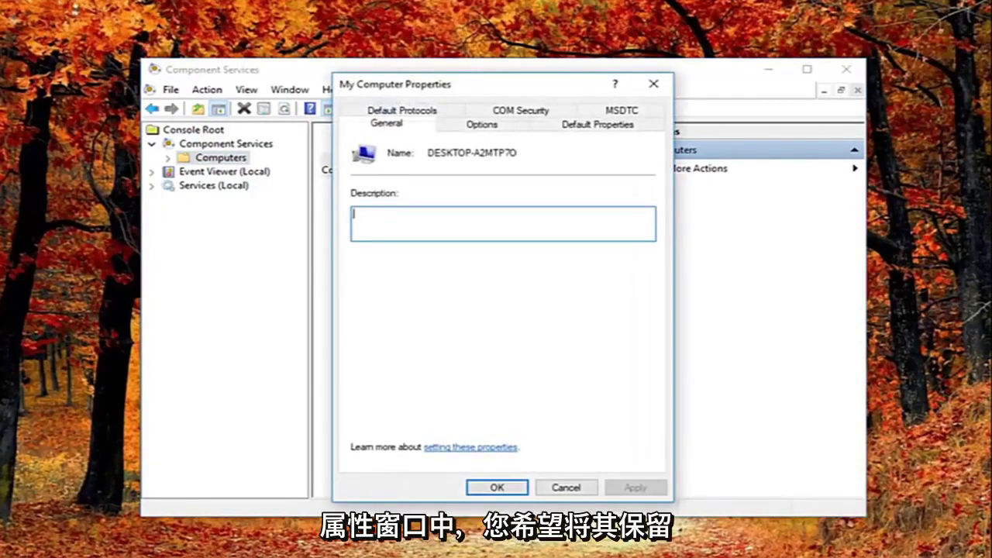
In My Computer's default properties, disable Distributed COM on this computer, apply the machine-wide DCOM change, and close the properties
{"action": "left_click", "coordinate": [586, 132]}
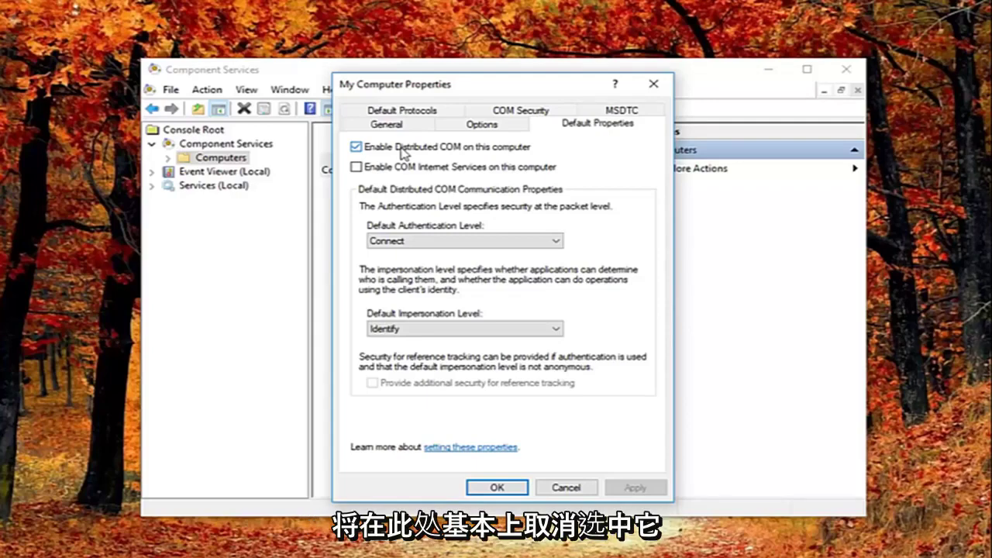
{"action": "left_click", "coordinate": [388, 149]}
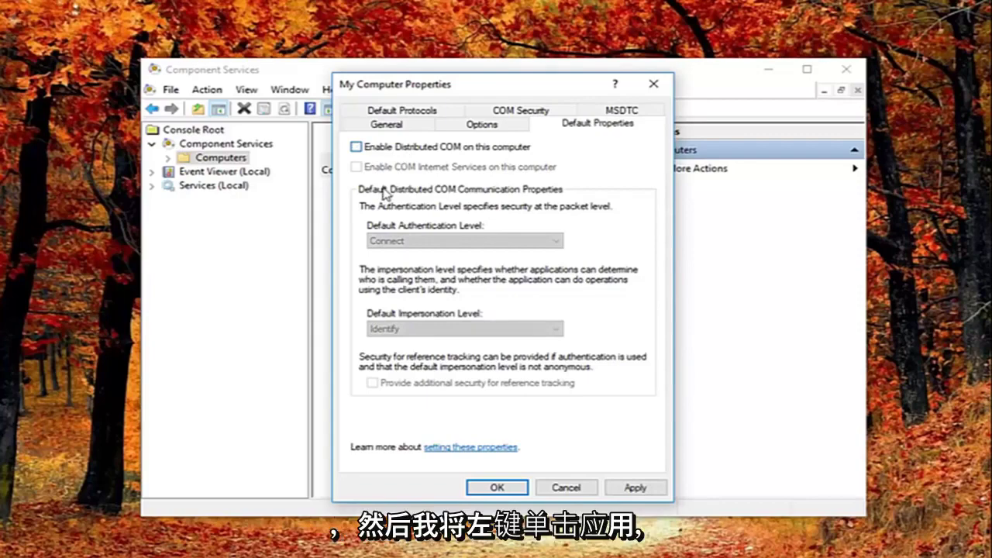
{"action": "left_click", "coordinate": [635, 488]}
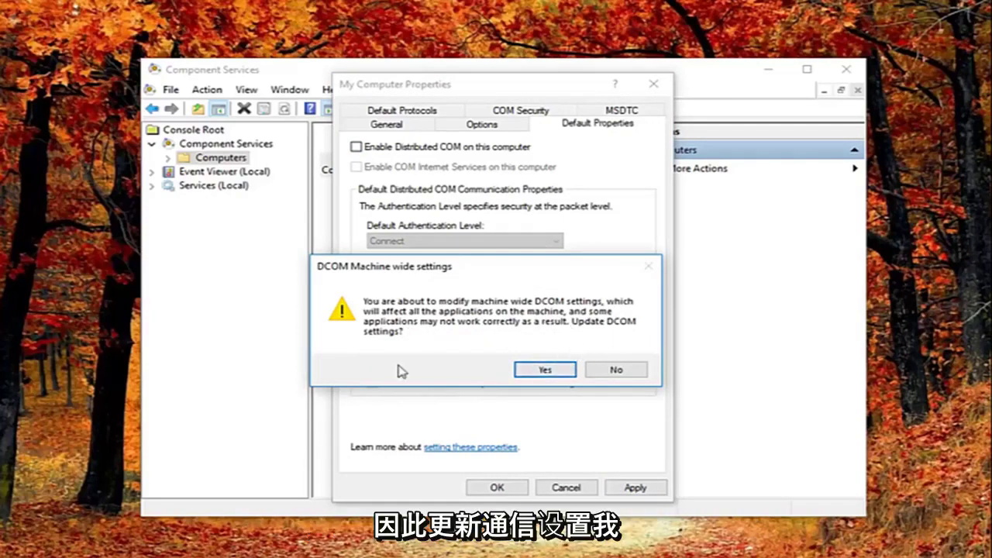
{"action": "left_click", "coordinate": [544, 371]}
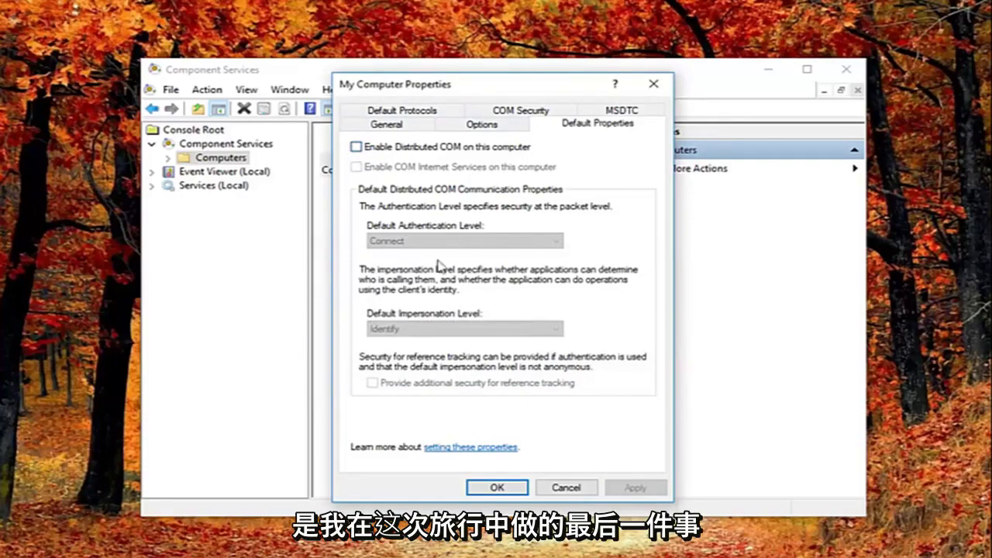
{"action": "left_click", "coordinate": [653, 83]}
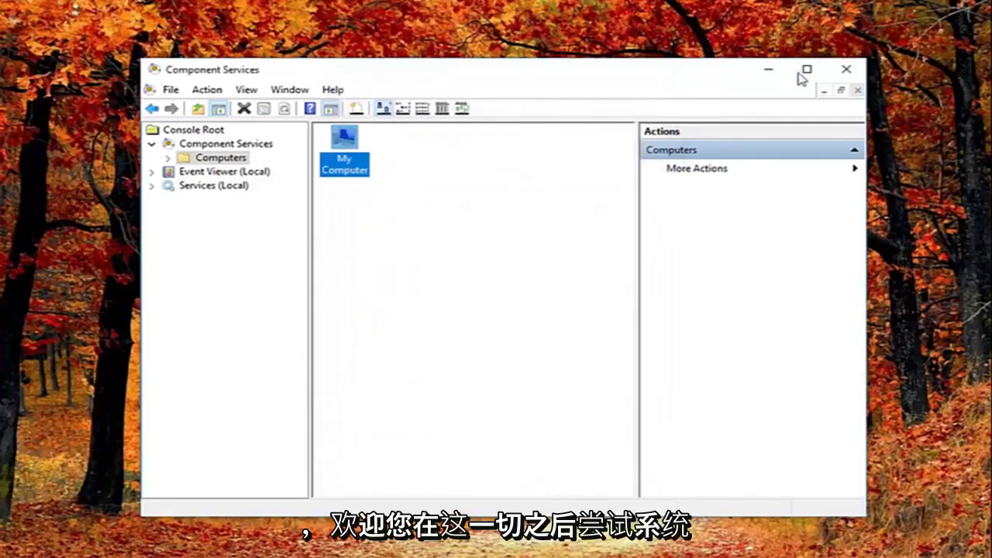